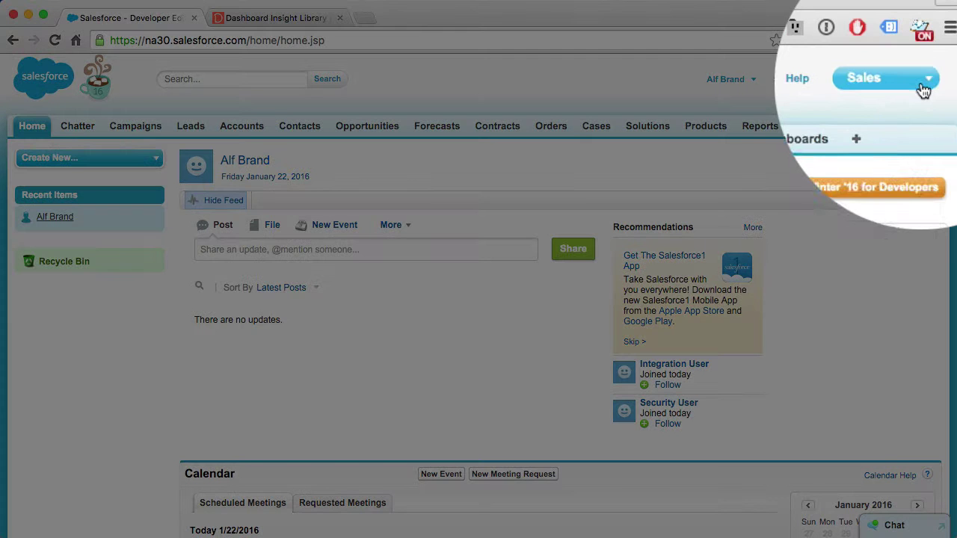
Go to the AppExchange, search the apps for "dasheroo" and open the Dasheroo Business Dashboards listing
left_click(926, 79)
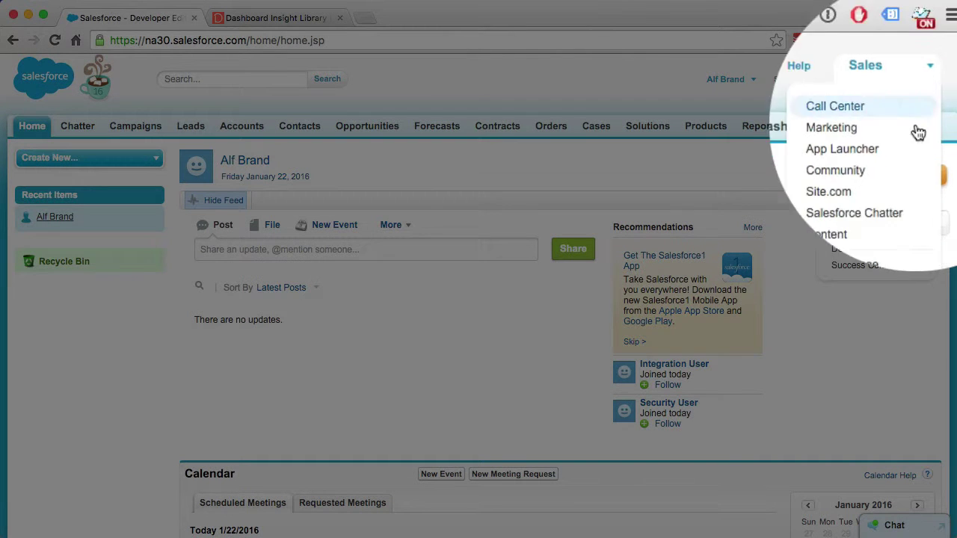
left_click(899, 236)
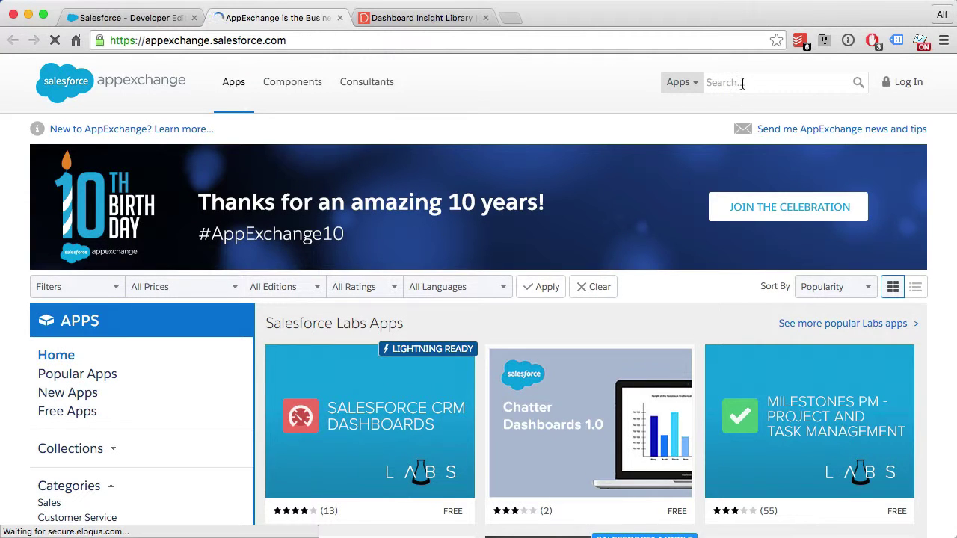
left_click(742, 83)
type("dasheroo")
key("Return")
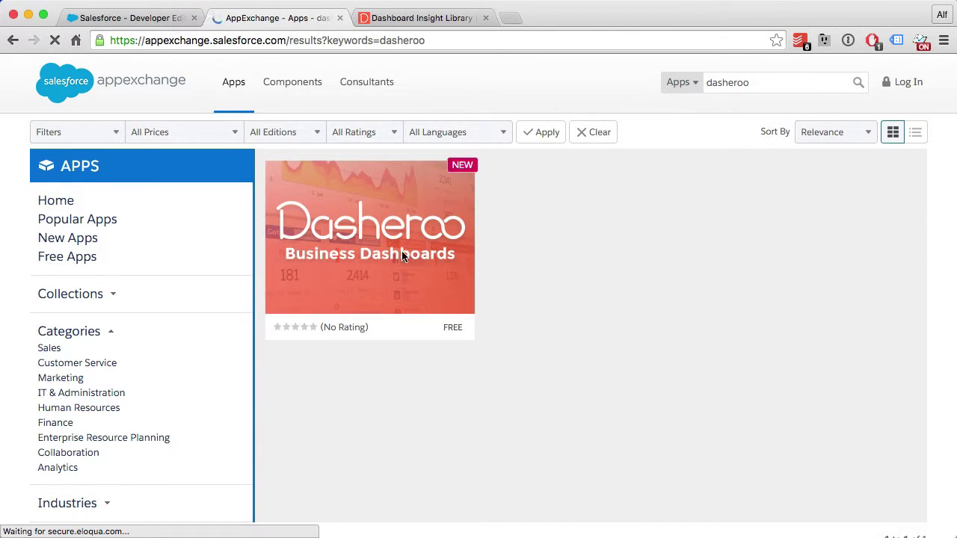
mouse_move(457, 249)
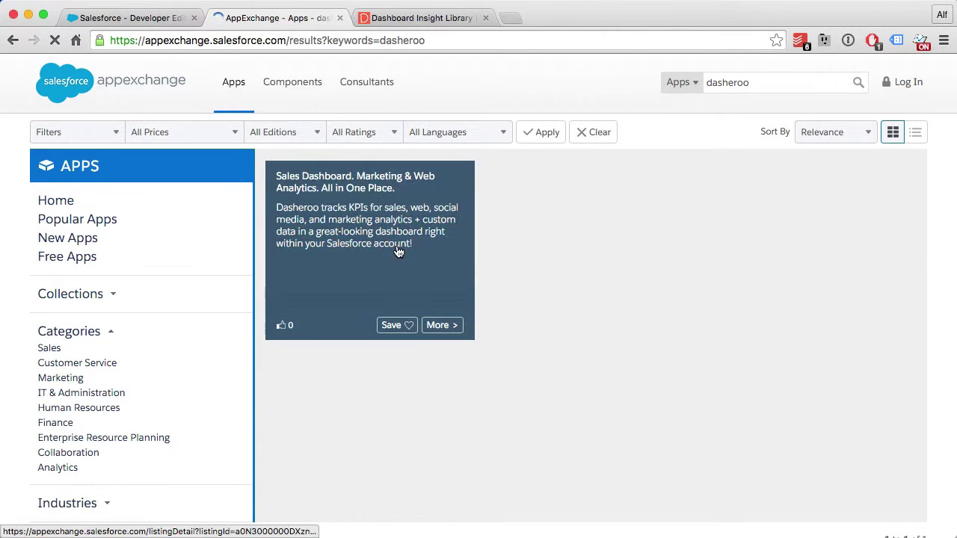
left_click(437, 325)
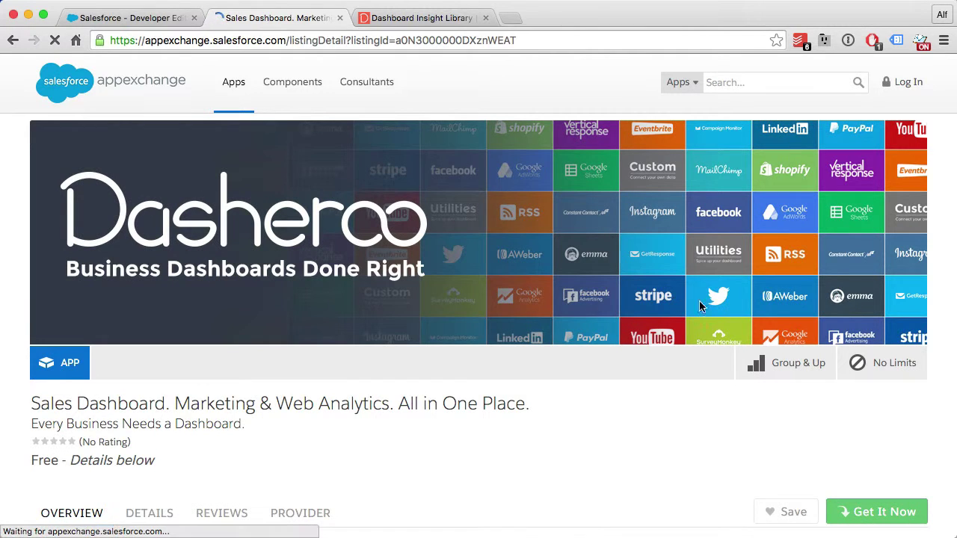
Get the Dasheroo app from its listing and choose to install it in production
scroll(756, 314, "down", 3)
scroll(757, 314, "down", 4)
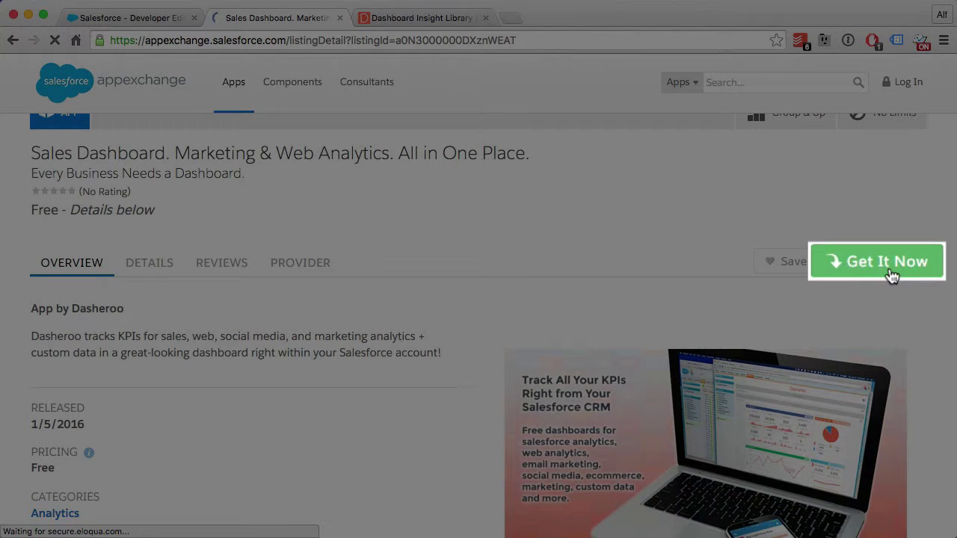
left_click(892, 276)
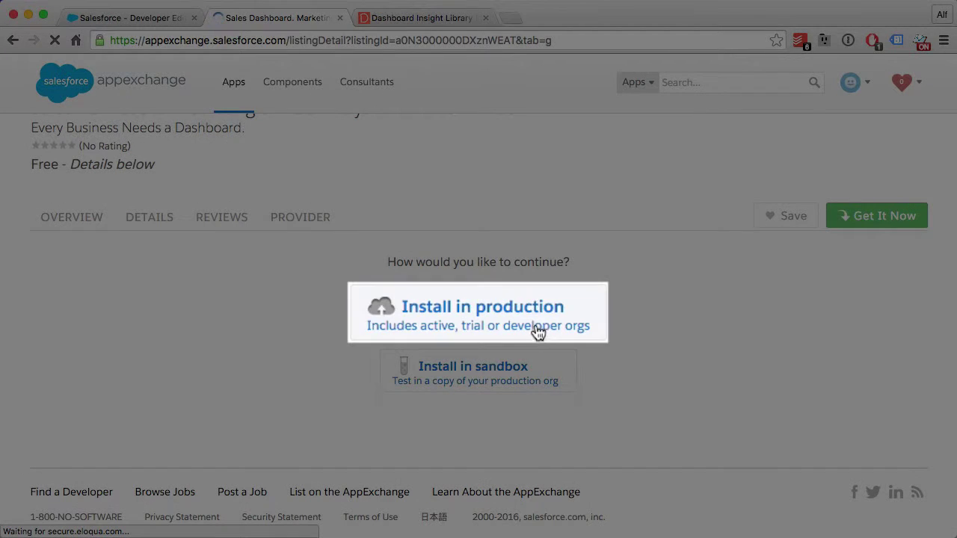
left_click(532, 324)
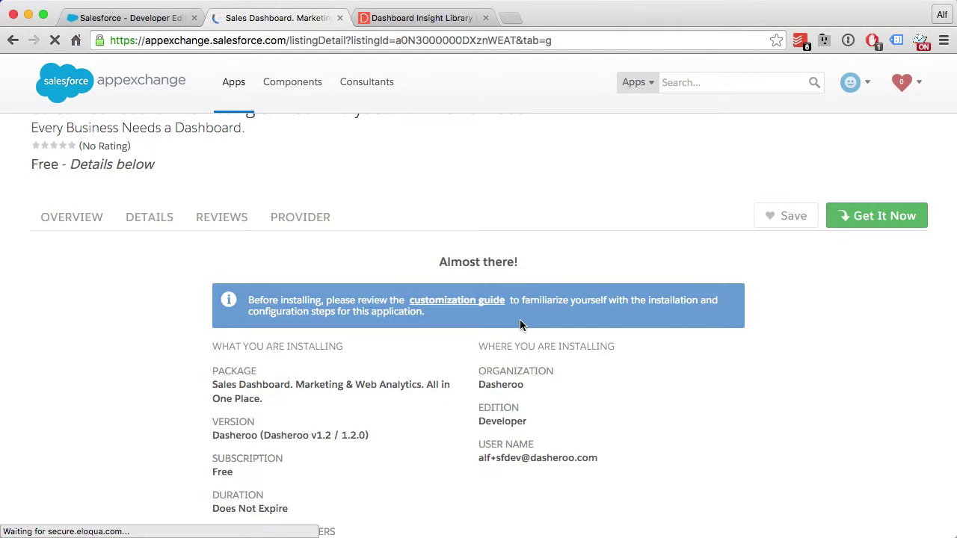
Agree to the terms and conditions and confirm the installation of the Dasheroo package
scroll(521, 325, "down", 5)
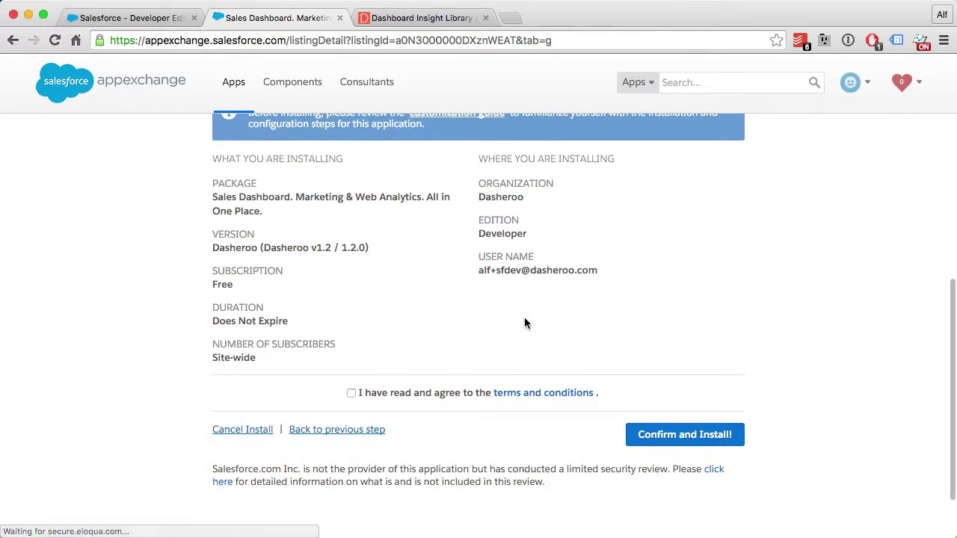
left_click(352, 392)
left_click(715, 441)
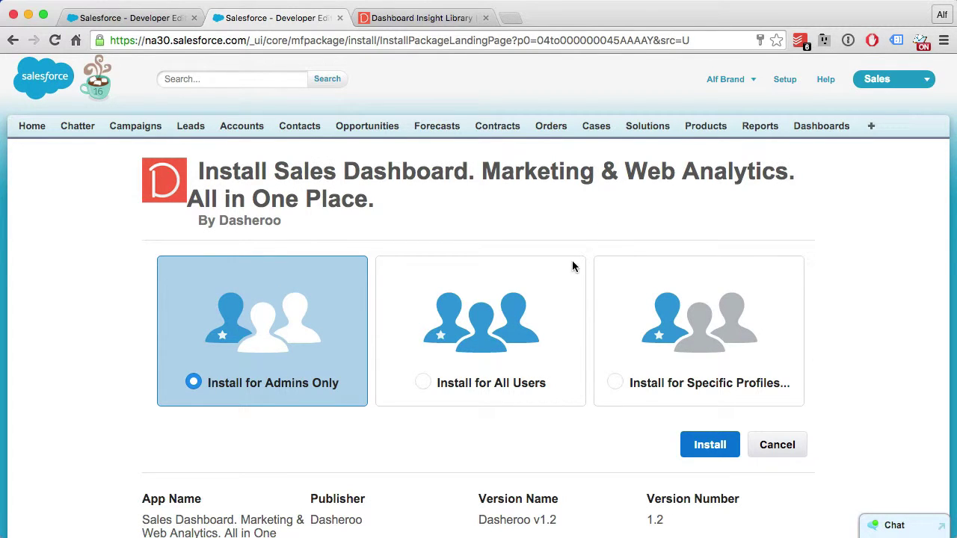
Set the Dasheroo package to install for all users and start the installation
scroll(572, 267, "down", 2)
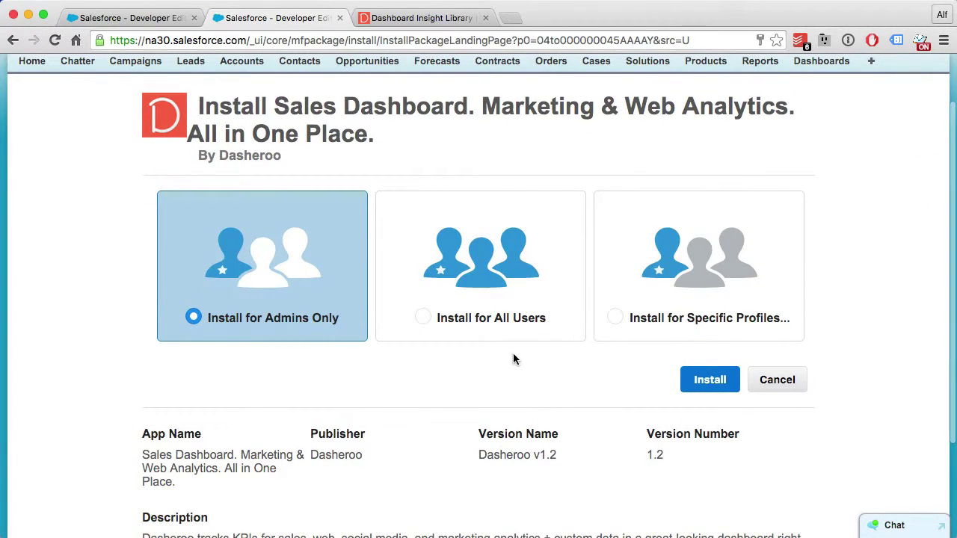
scroll(513, 355, "down", 2)
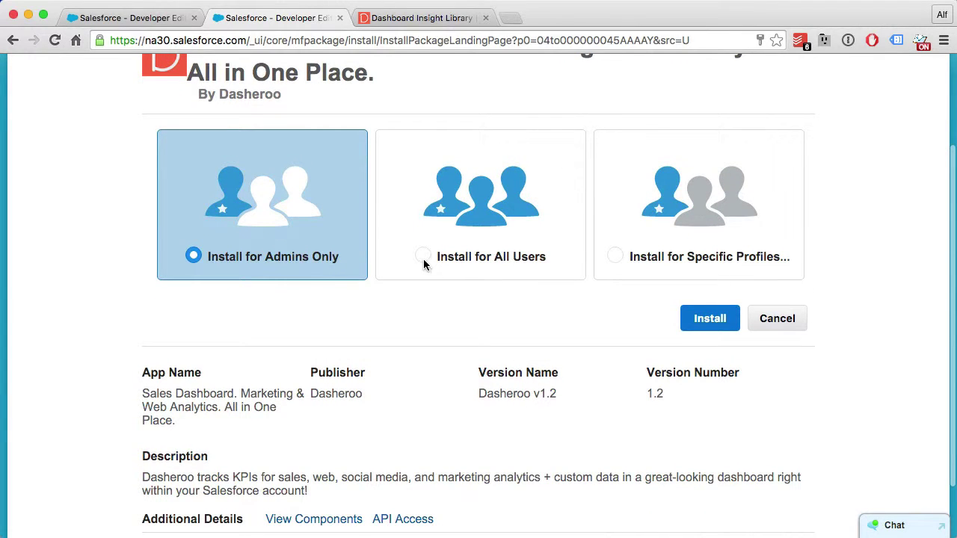
left_click(422, 256)
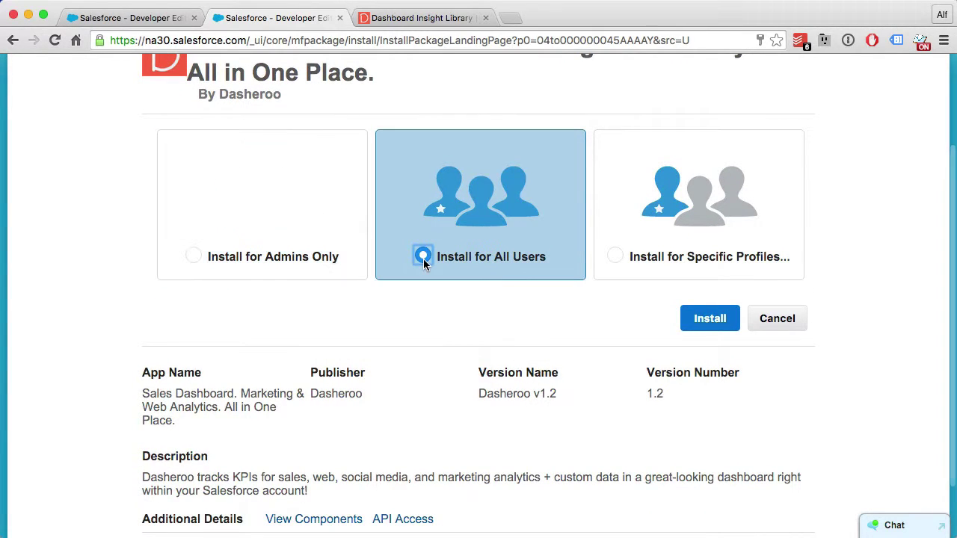
left_click(706, 323)
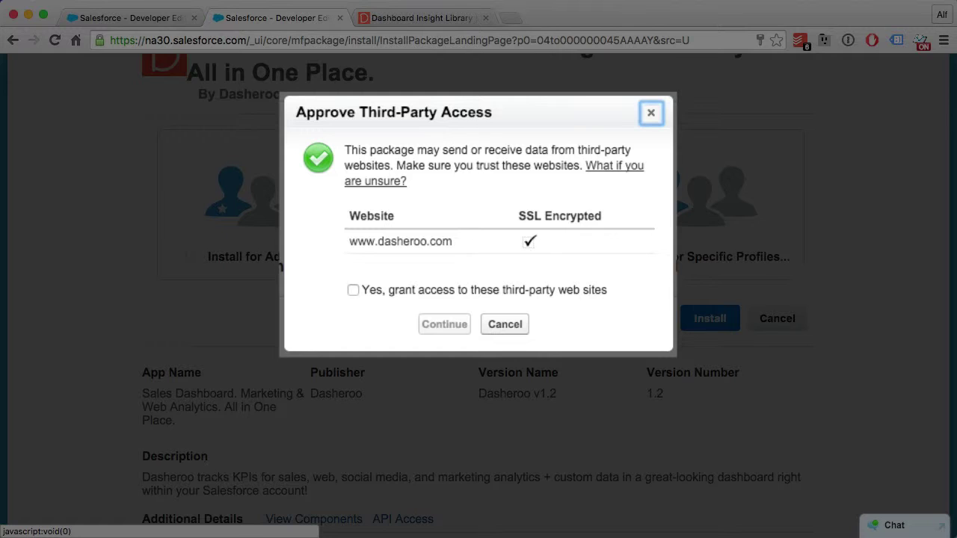
left_click(354, 290)
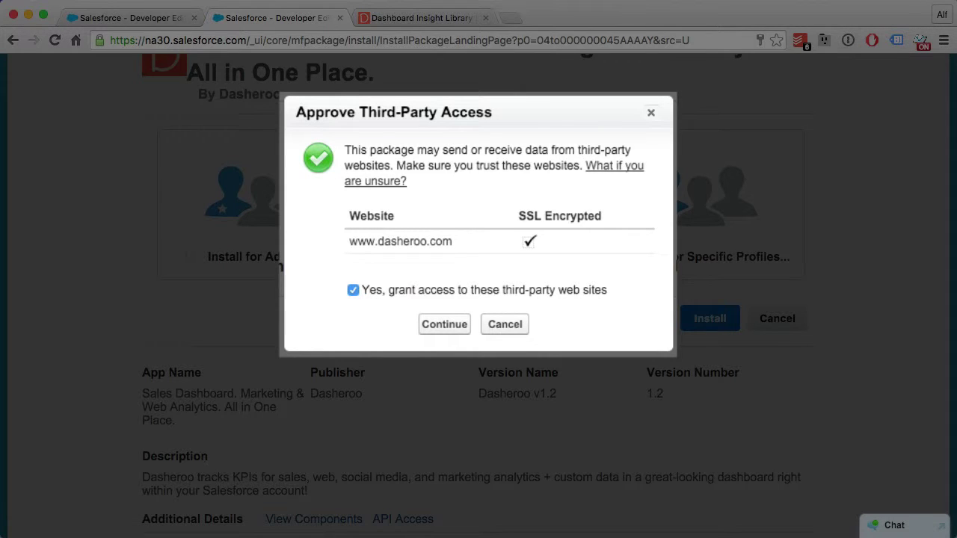
left_click(442, 326)
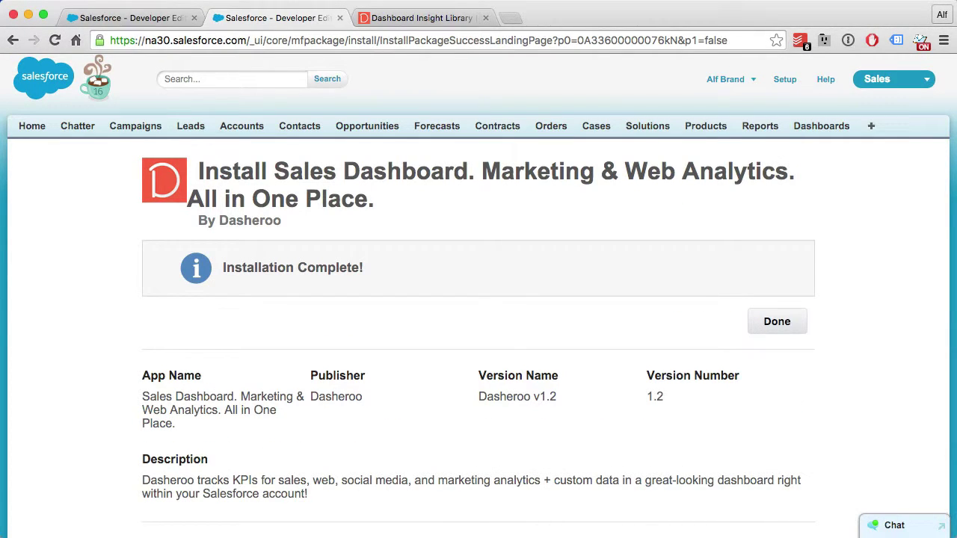
left_click(777, 328)
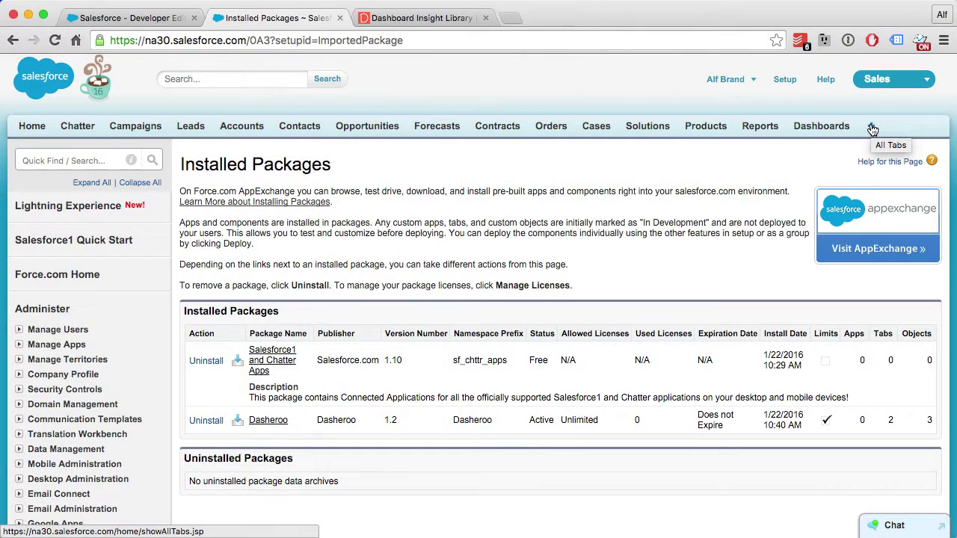
Open the tab customization for the Sales app and add Dasheroo to the selected tabs
left_click(872, 129)
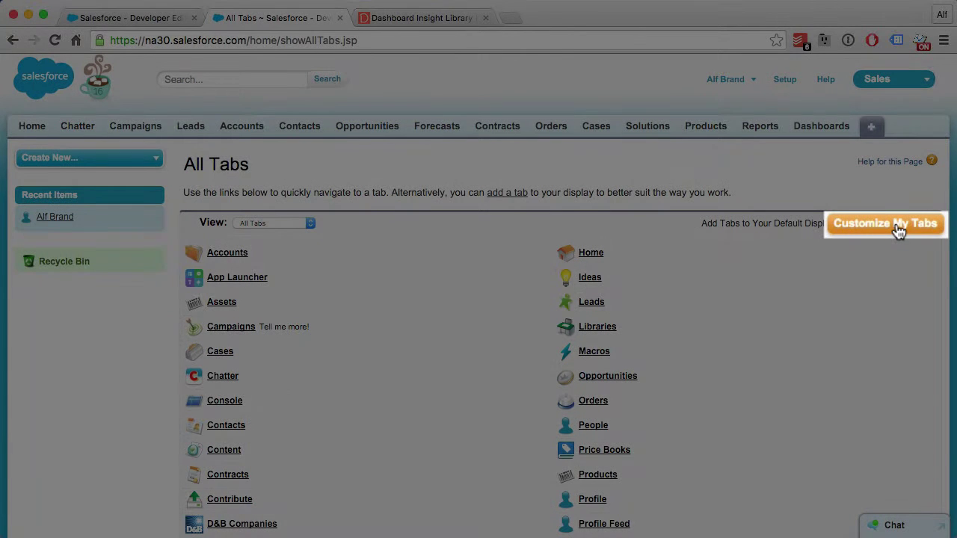
left_click(897, 228)
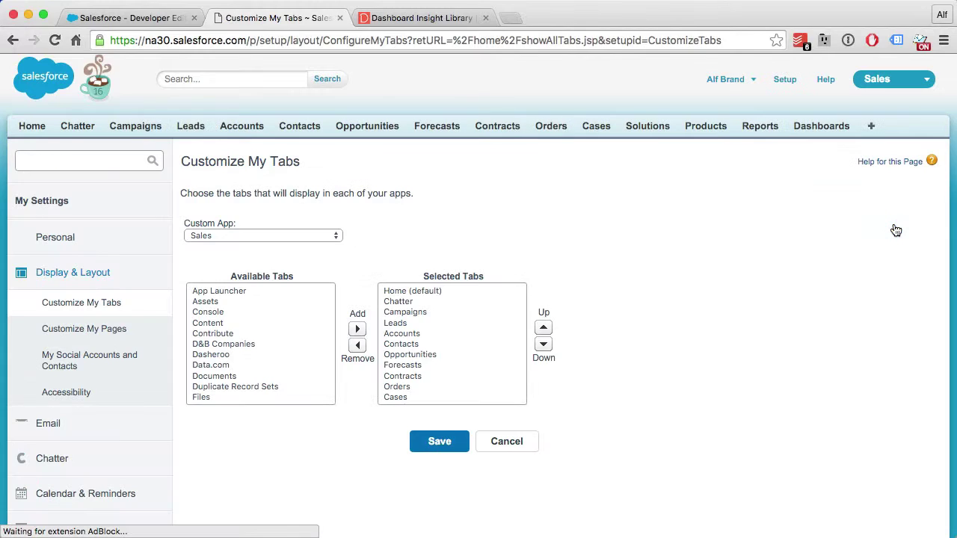
left_click(212, 356)
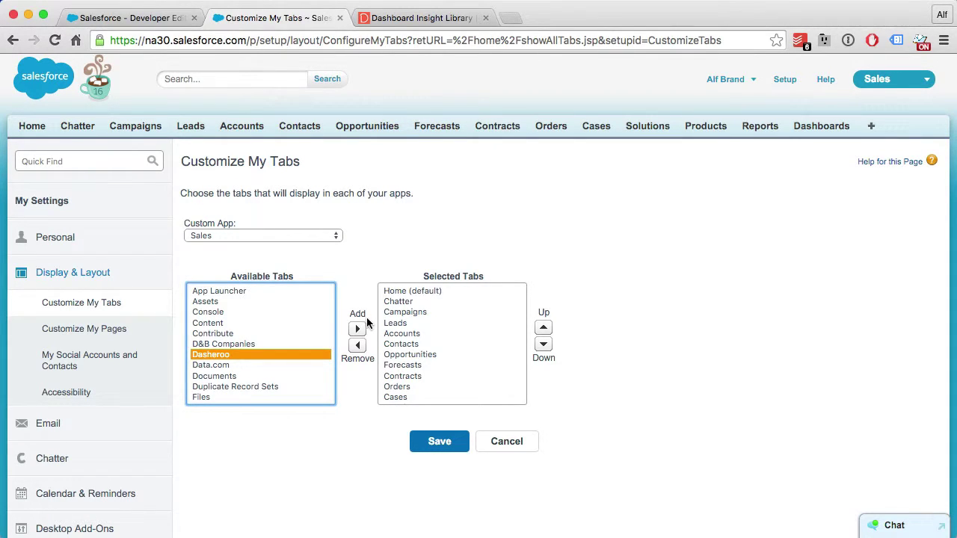
left_click(357, 330)
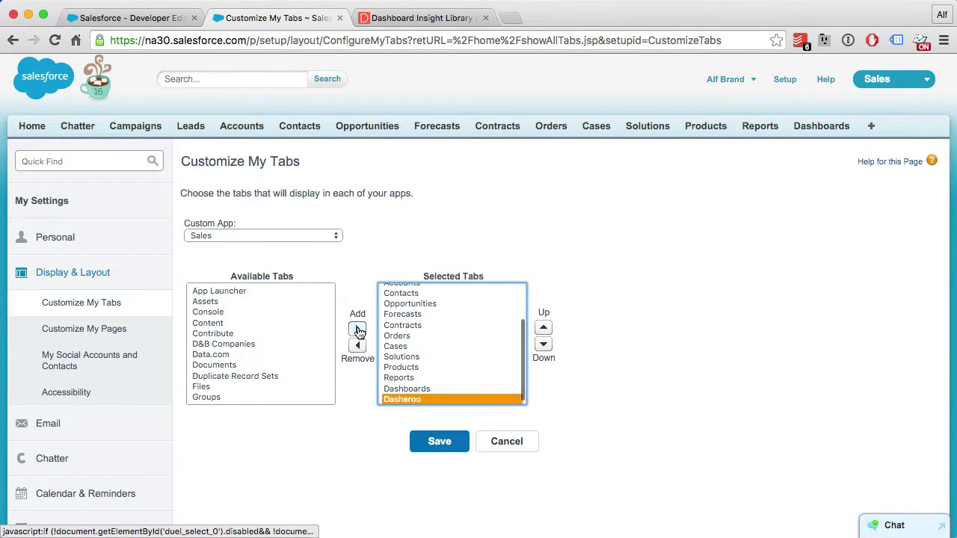
Move Dasheroo up the selected tabs to directly after Chatter and save the tab order
double_click(544, 327)
triple_click(544, 328)
left_click(545, 329)
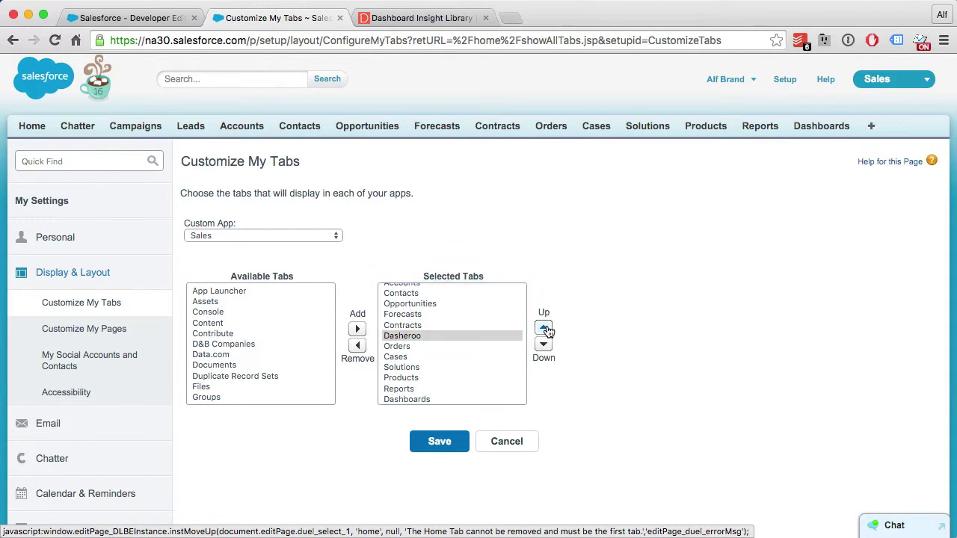
double_click(545, 330)
double_click(547, 330)
double_click(545, 329)
scroll(451, 363, "up", 2)
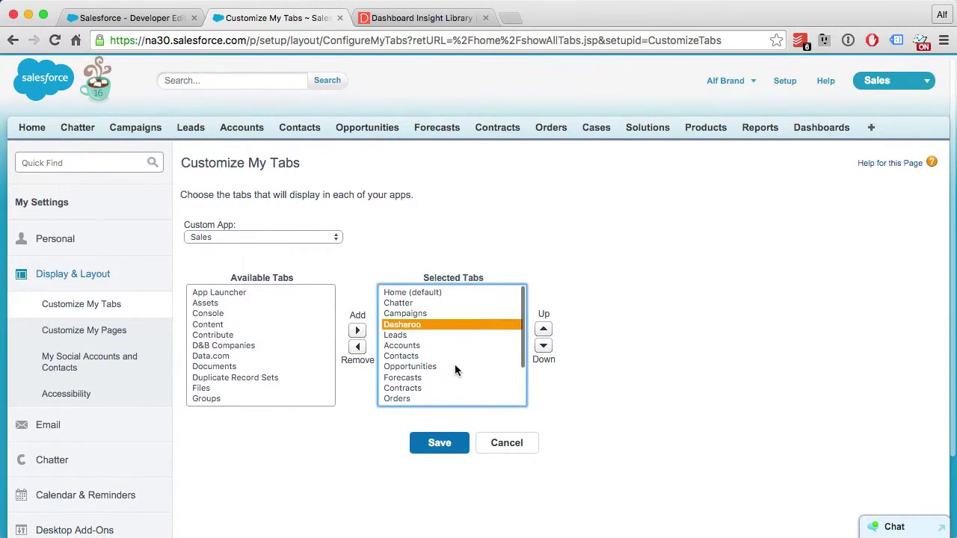
scroll(452, 344, "down", 3)
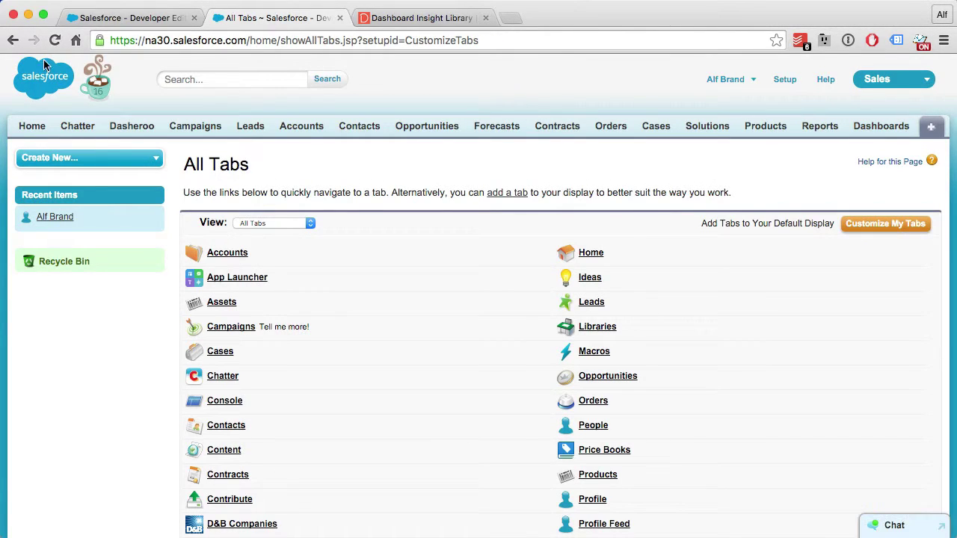
Open the Dasheroo tab, get started and sign in with the account's e-mail address and password
left_click(129, 133)
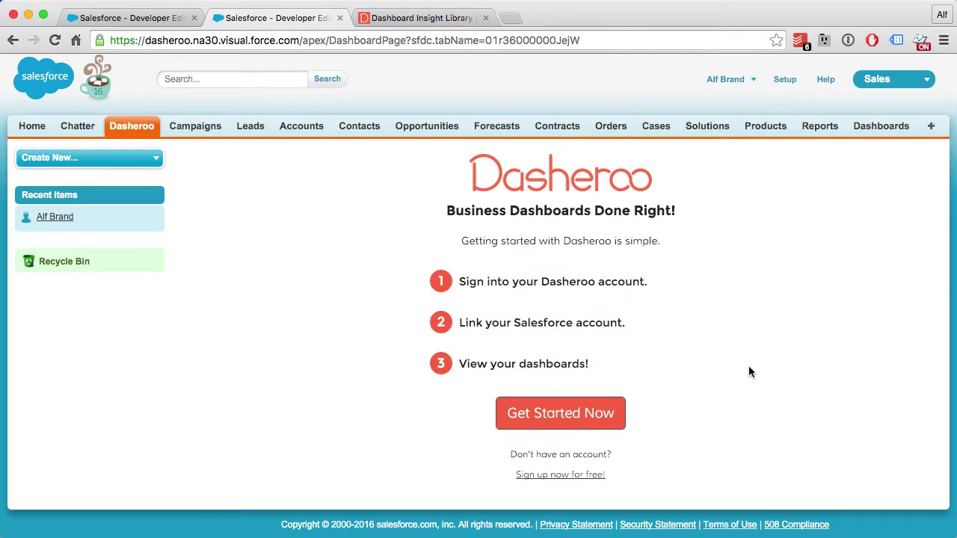
left_click(567, 420)
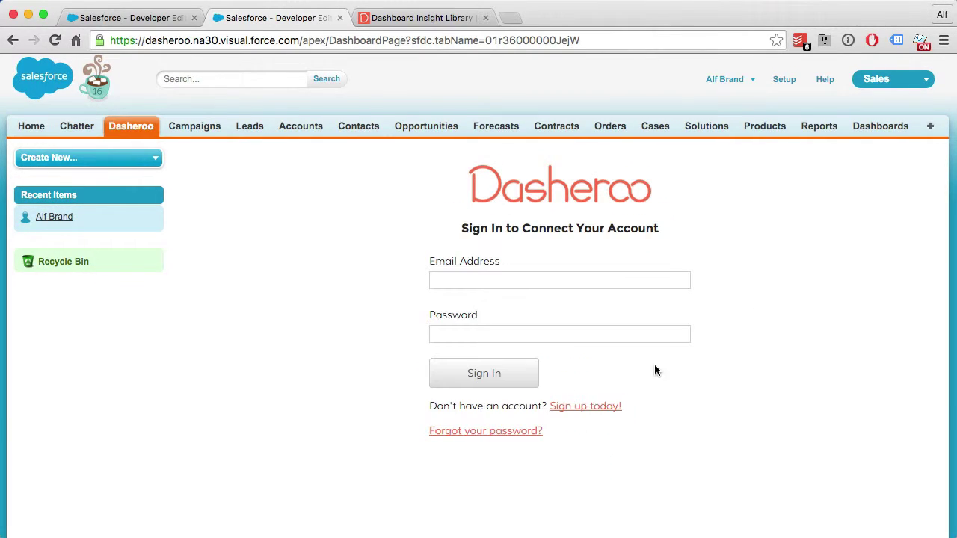
left_click(442, 281)
key("Down")
key("Return")
key("Tab")
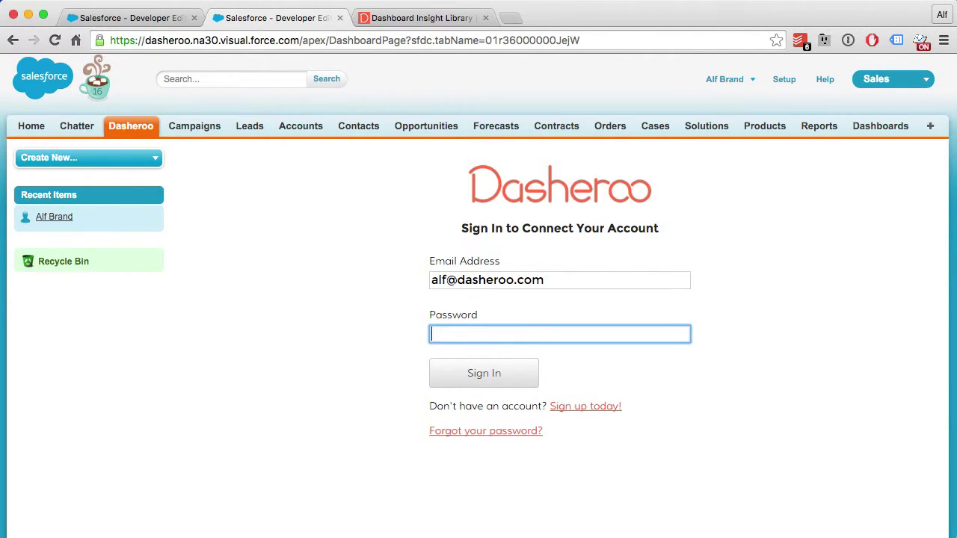
type("••••••••")
left_click(493, 381)
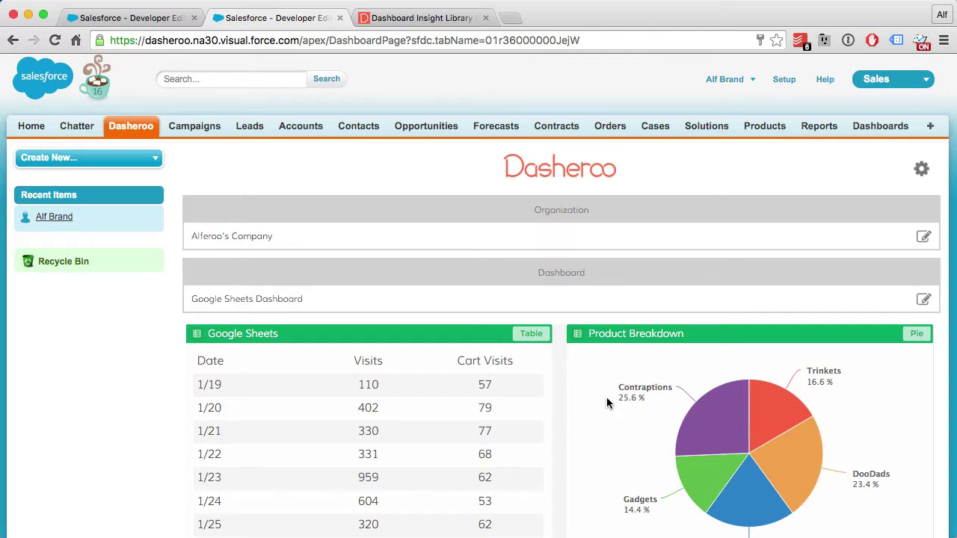
Look through the Google Sheets Dashboard and view the organizations available for selection, keeping the current one
scroll(607, 397, "down", 5)
scroll(559, 405, "down", 12)
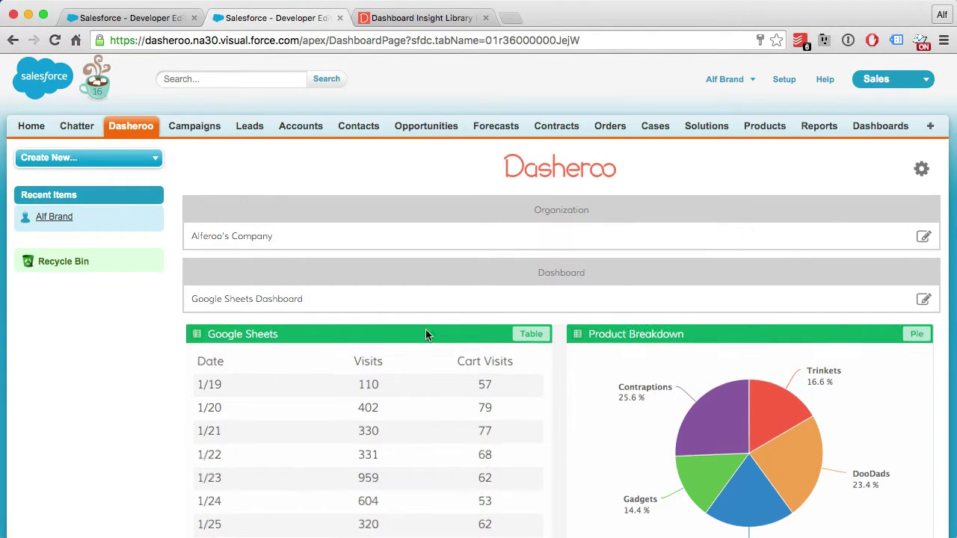
left_click(924, 238)
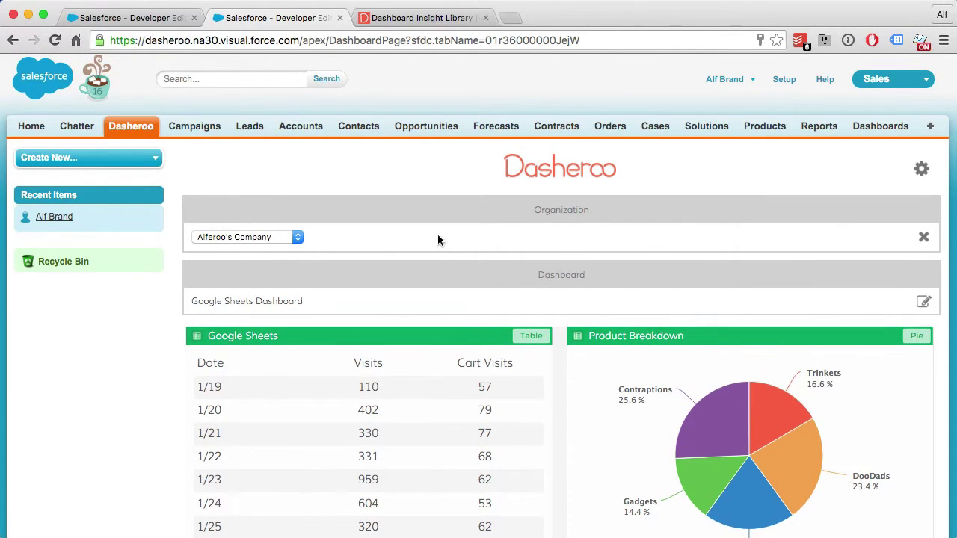
left_click(282, 239)
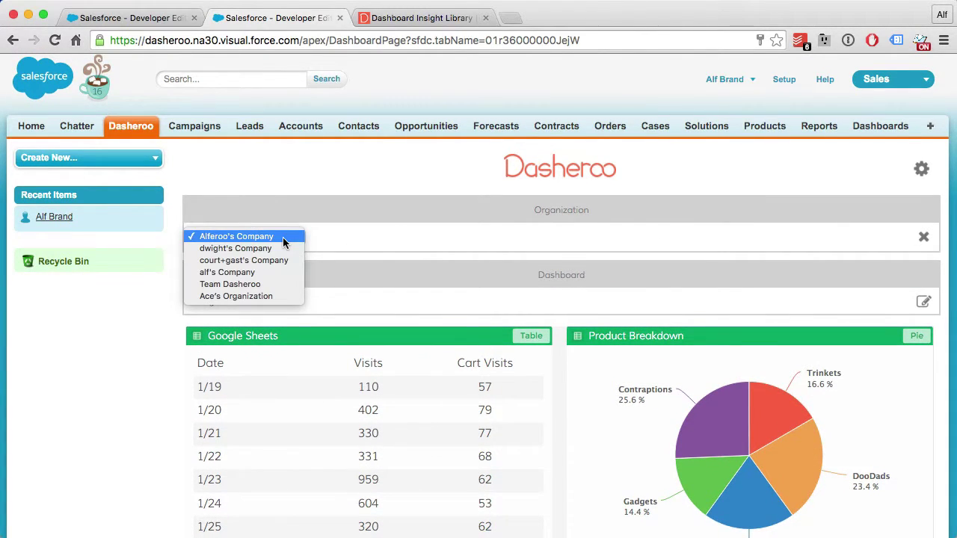
left_click(473, 238)
left_click(924, 237)
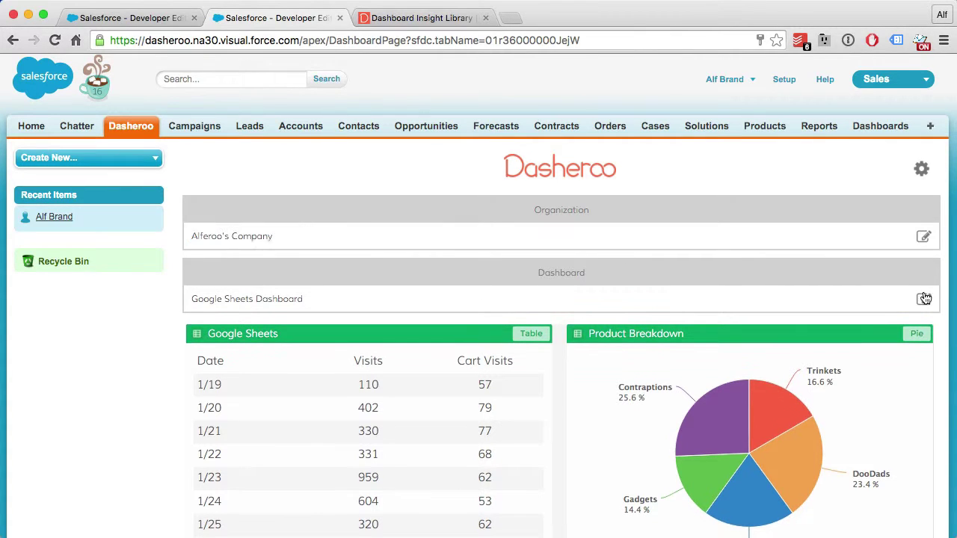
View the list of dashboards available for the organization, keep Google Sheets Dashboard and look over its charts
left_click(923, 298)
left_click(309, 301)
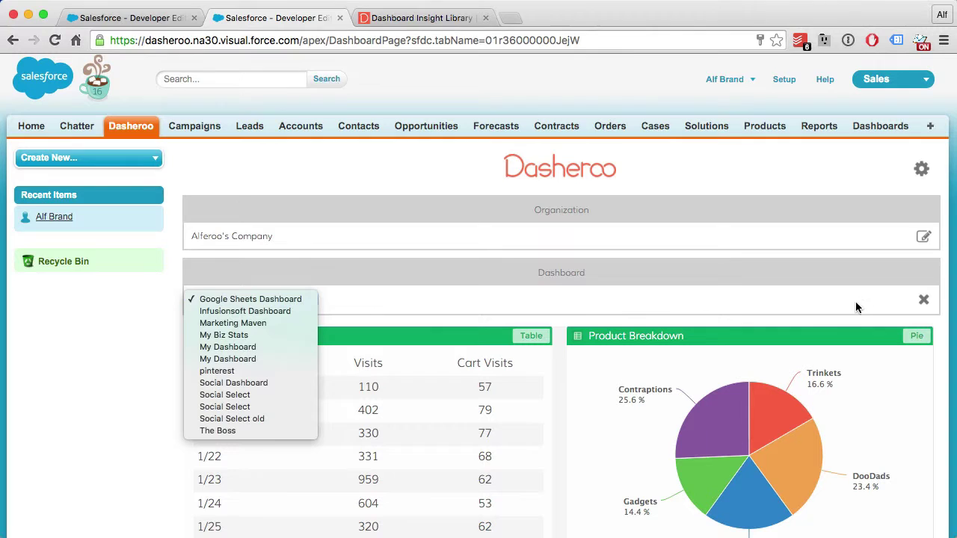
left_click(924, 302)
left_click(923, 303)
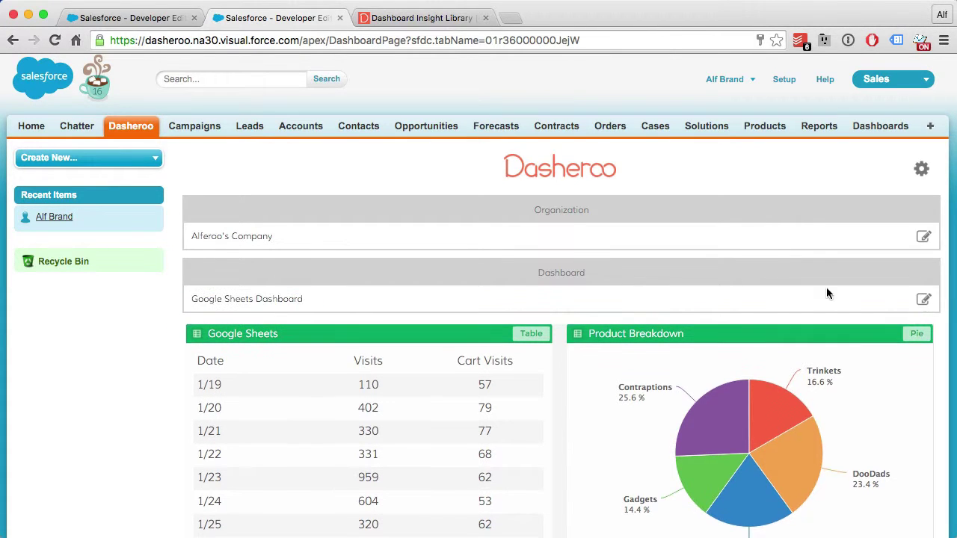
scroll(569, 254, "down", 5)
scroll(570, 259, "up", 5)
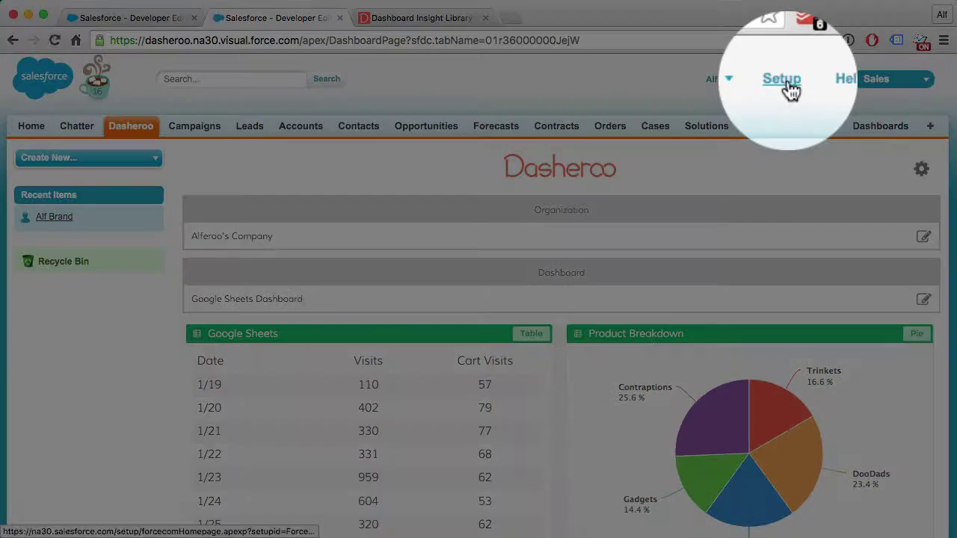
Open the Salesforce1 Navigation settings under Mobile Administration in Setup
left_click(791, 90)
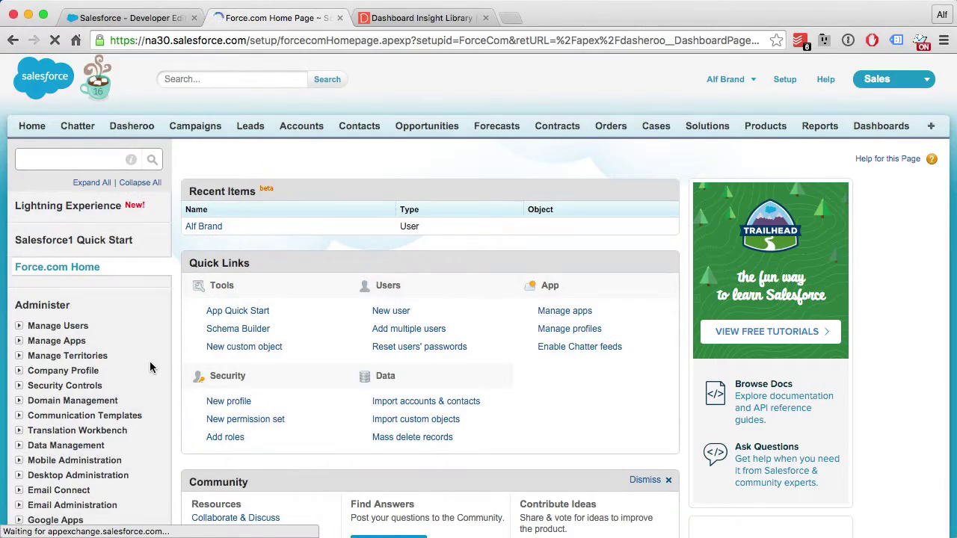
scroll(149, 367, "down", 1)
left_click(74, 432)
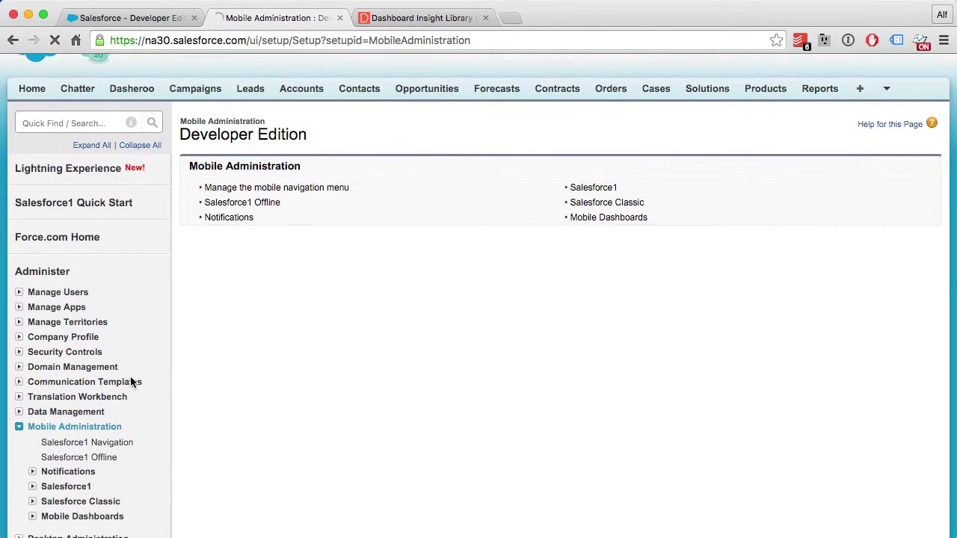
scroll(130, 378, "down", 2)
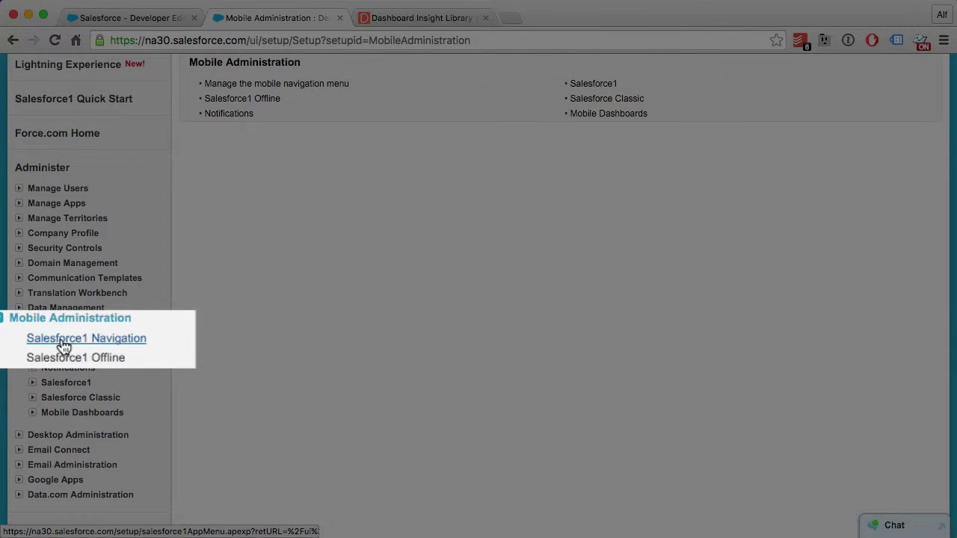
left_click(64, 346)
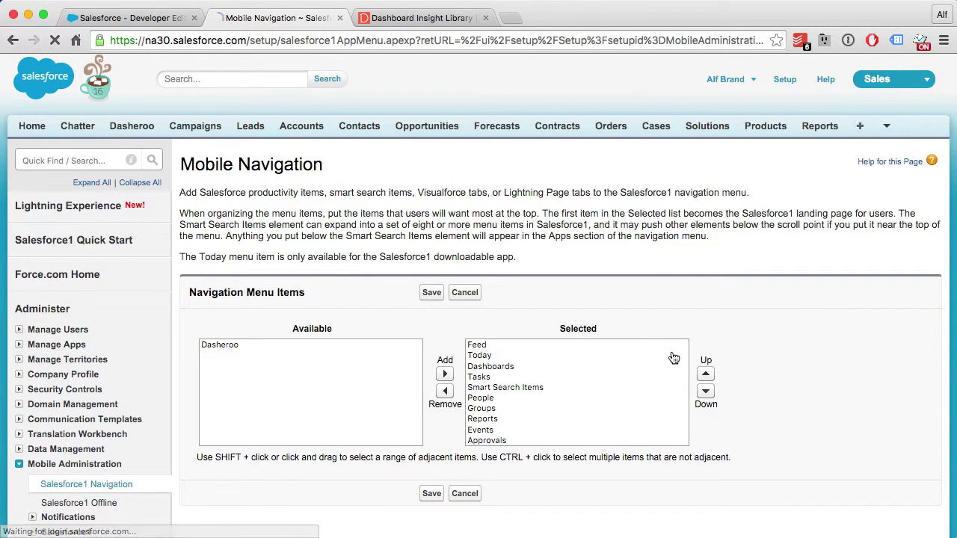
Add Dasheroo to the selected navigation menu items, place it directly after Feed and save the mobile navigation
left_click(293, 351)
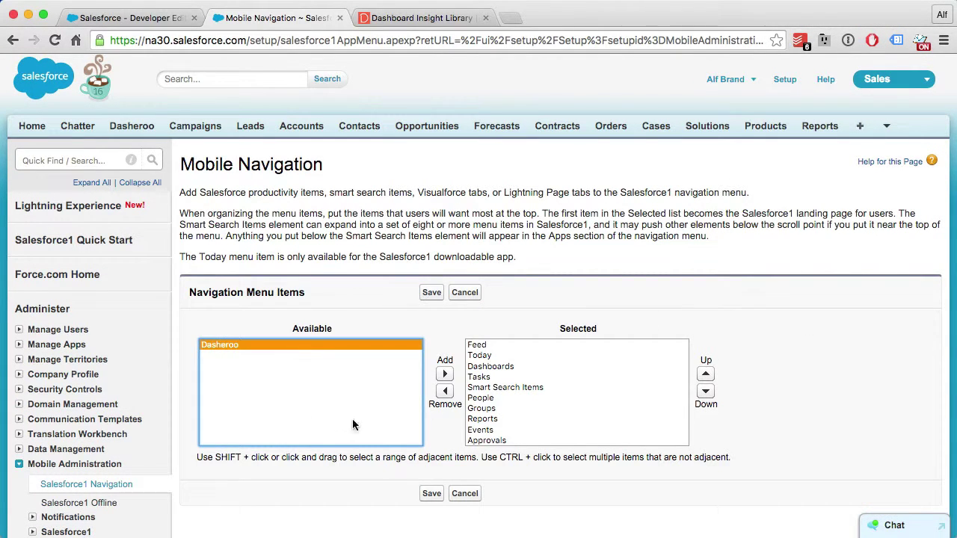
left_click(445, 374)
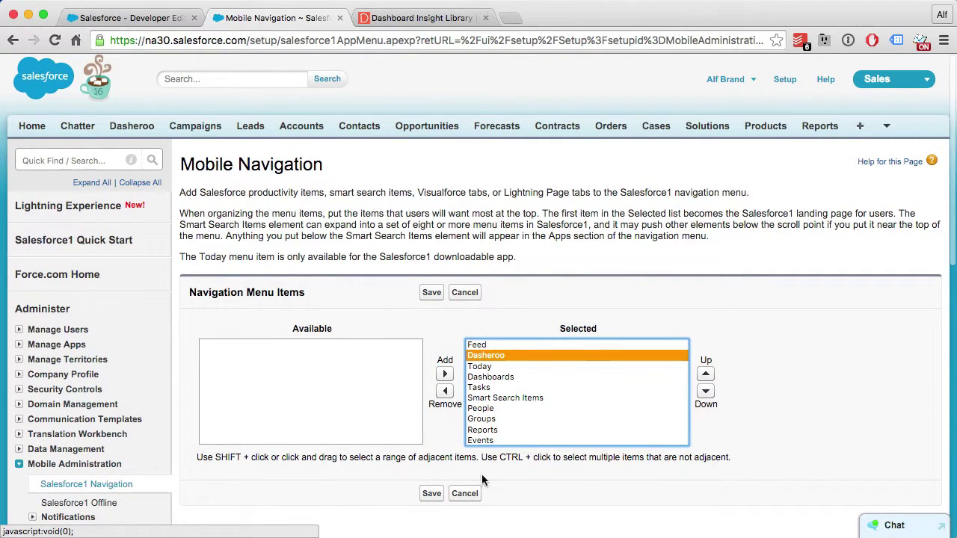
left_click(431, 493)
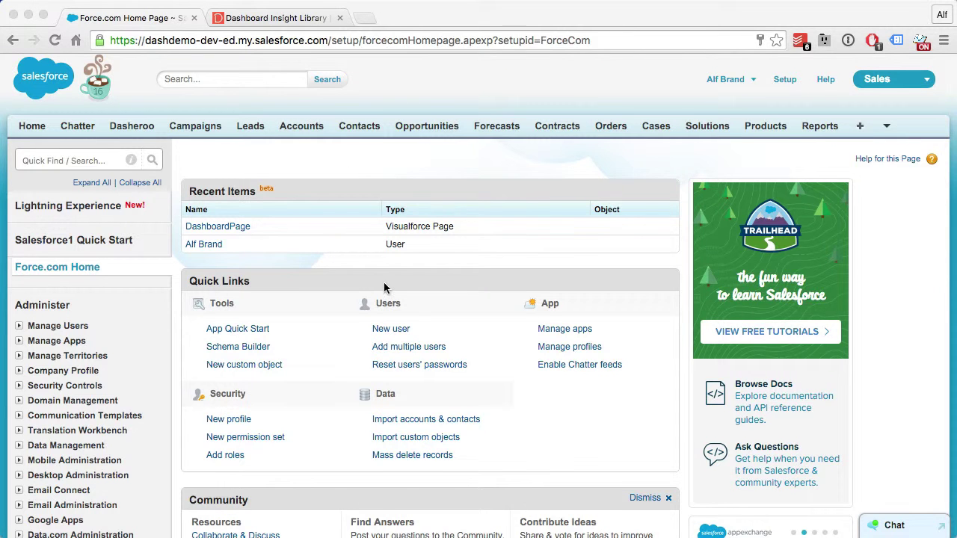
Create a new Lightning Page in the Lightning App Builder with the One Column template and the label Dasheroo Demo
scroll(384, 288, "down", 10)
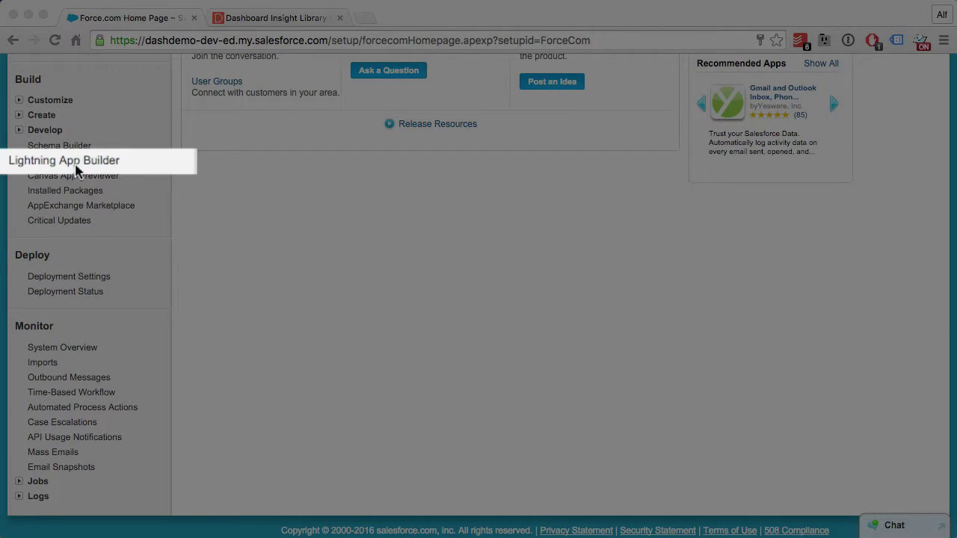
left_click(64, 163)
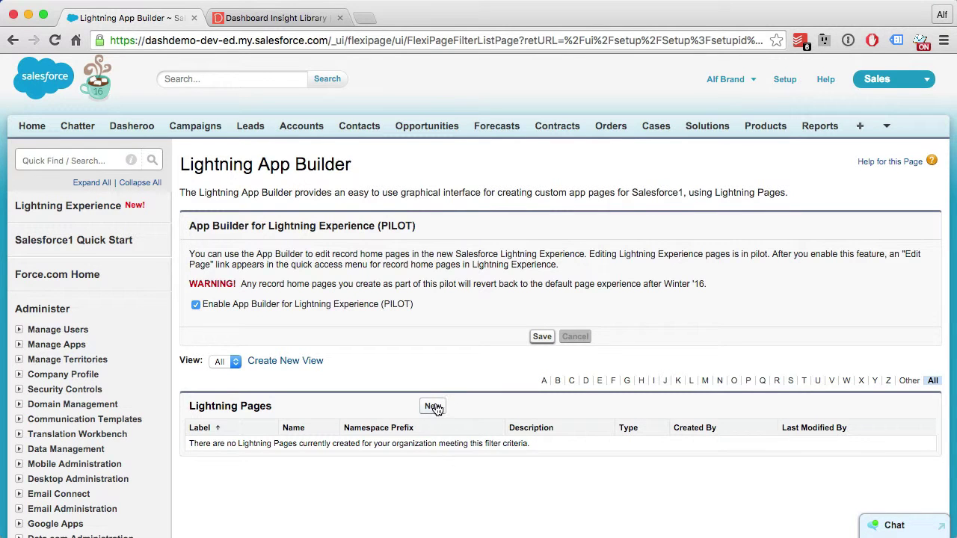
left_click(432, 408)
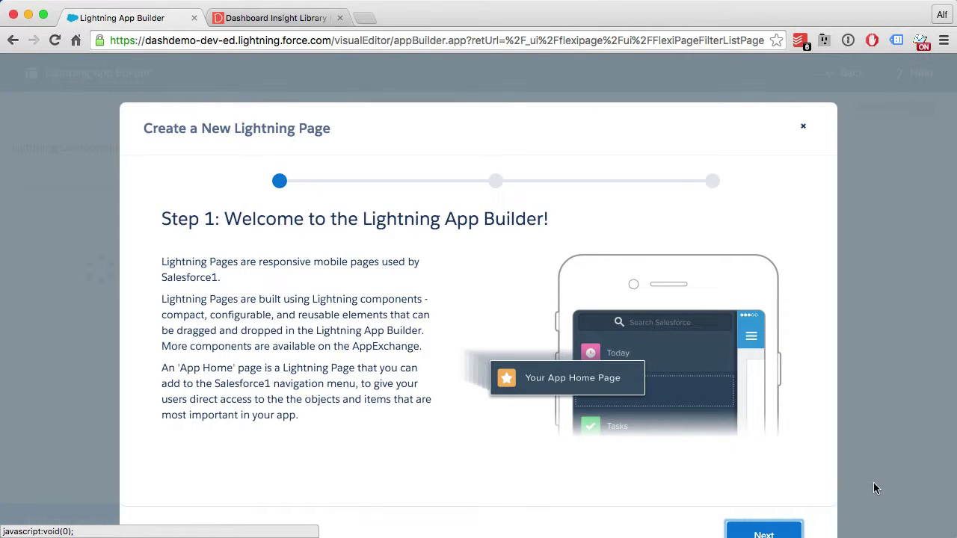
left_click(790, 530)
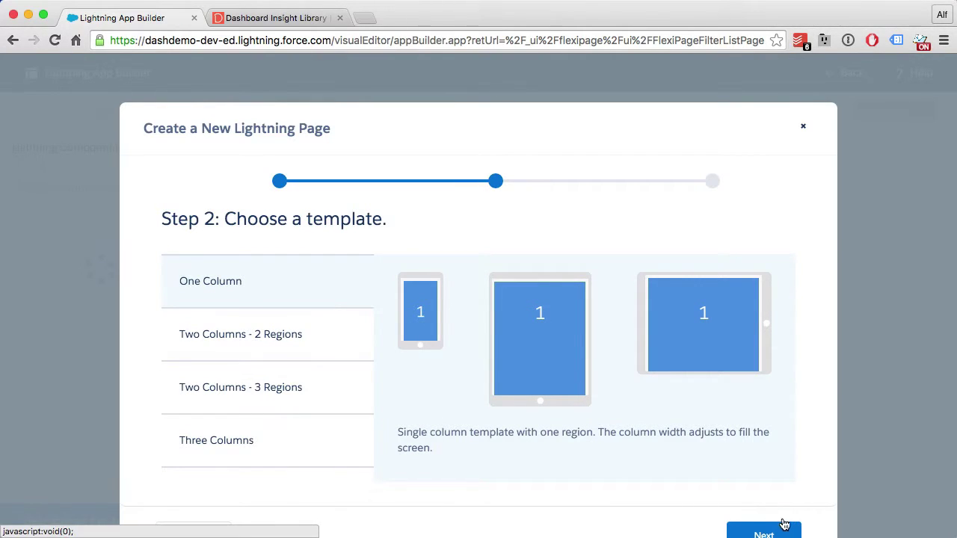
left_click(770, 532)
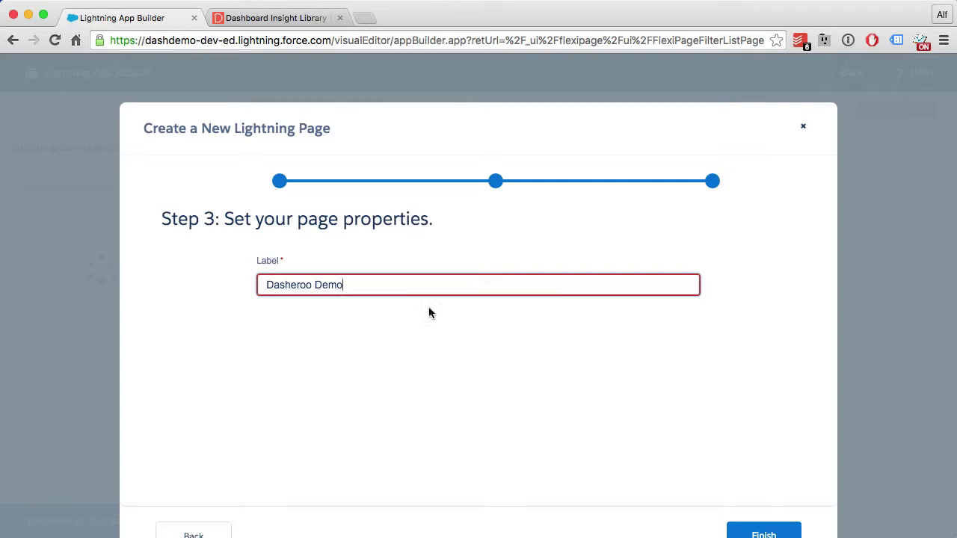
left_click(755, 531)
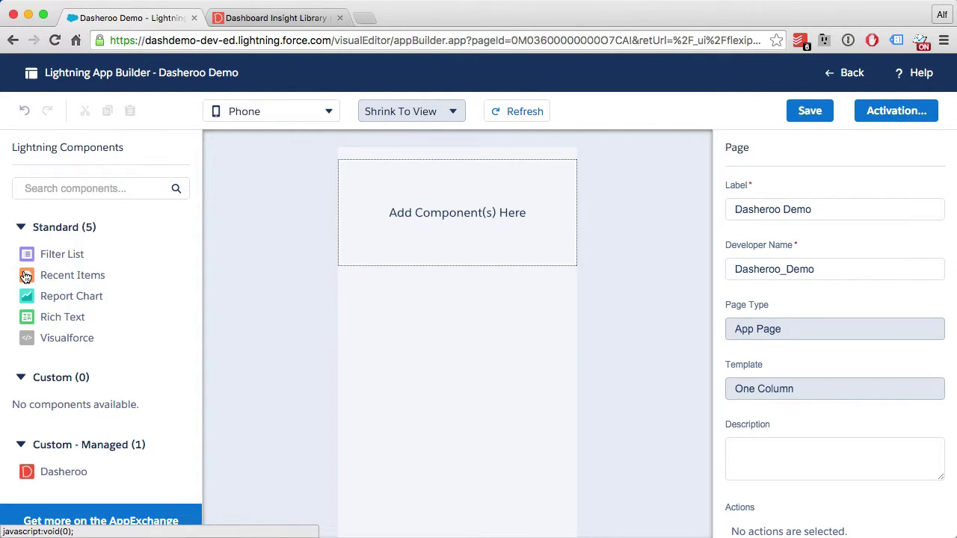
Add to the page, from top to bottom, a Recent Items component, a Rich Text component reading "Sales dashboard" and the Dasheroo component
left_click_drag(25, 277, 395, 232)
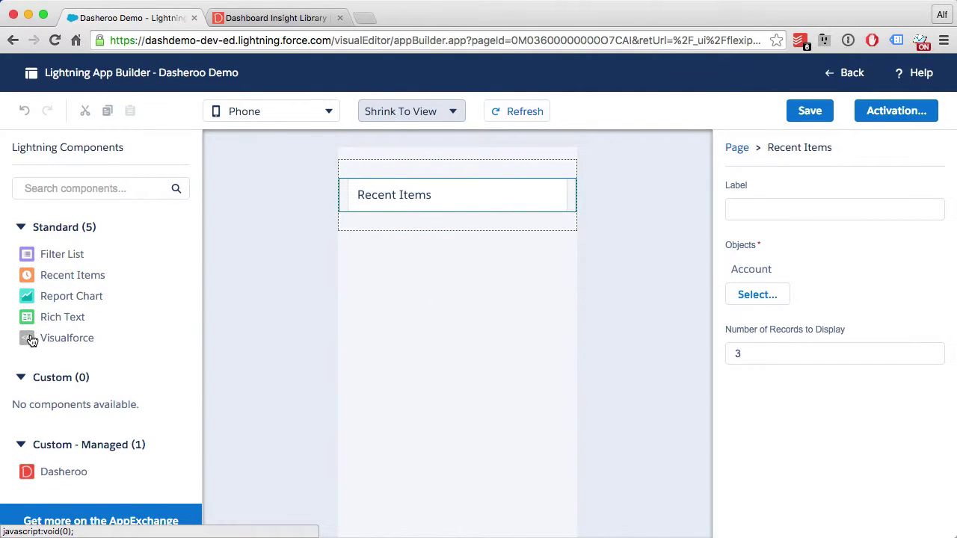
left_click_drag(28, 321, 372, 218)
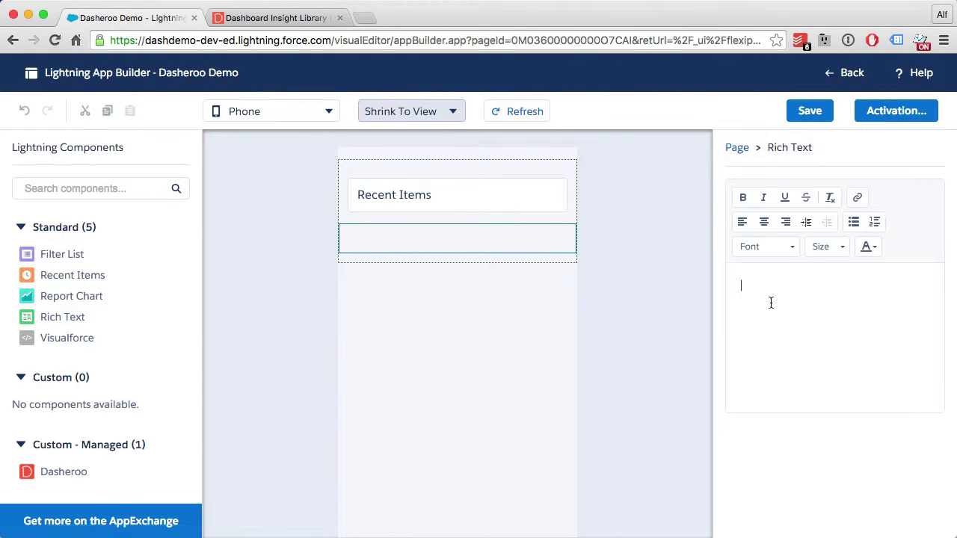
type("Sales dashboard")
left_click(27, 474)
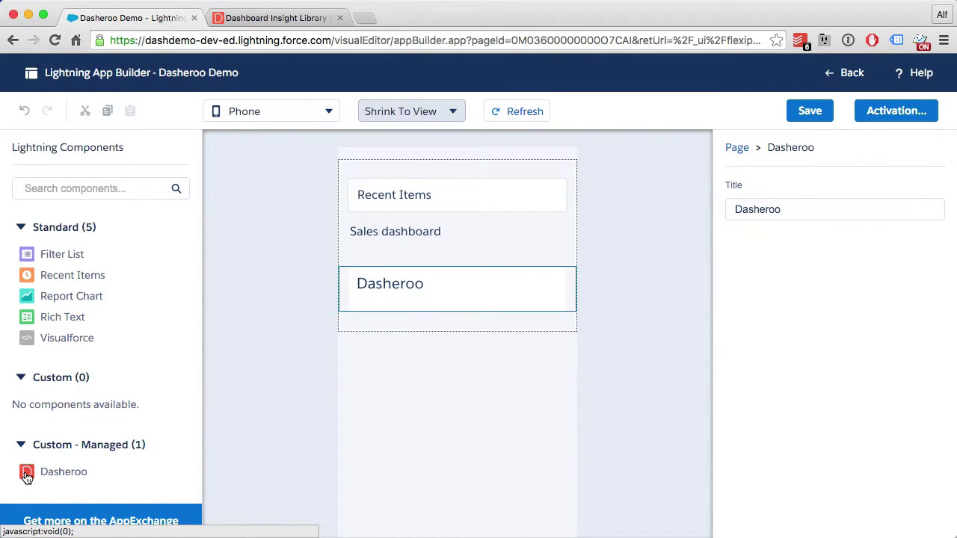
Save the Dasheroo Demo page and activate it for all users, keeping its navigation position after Smart Search Items
left_click(813, 121)
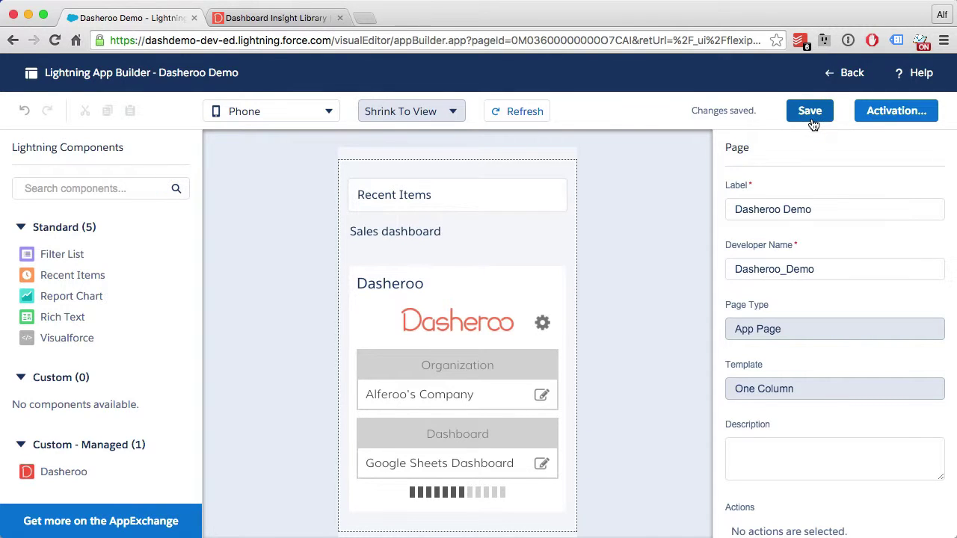
left_click(913, 111)
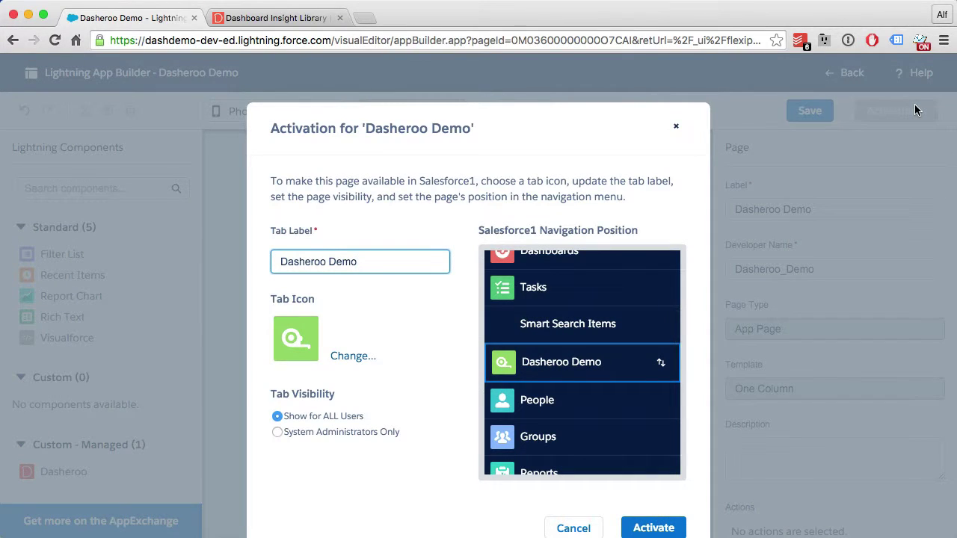
left_click(655, 526)
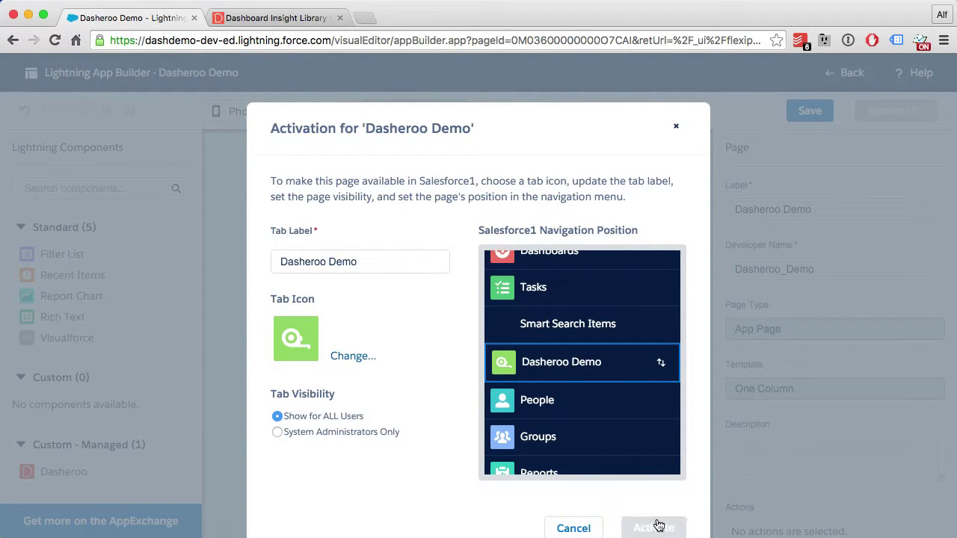